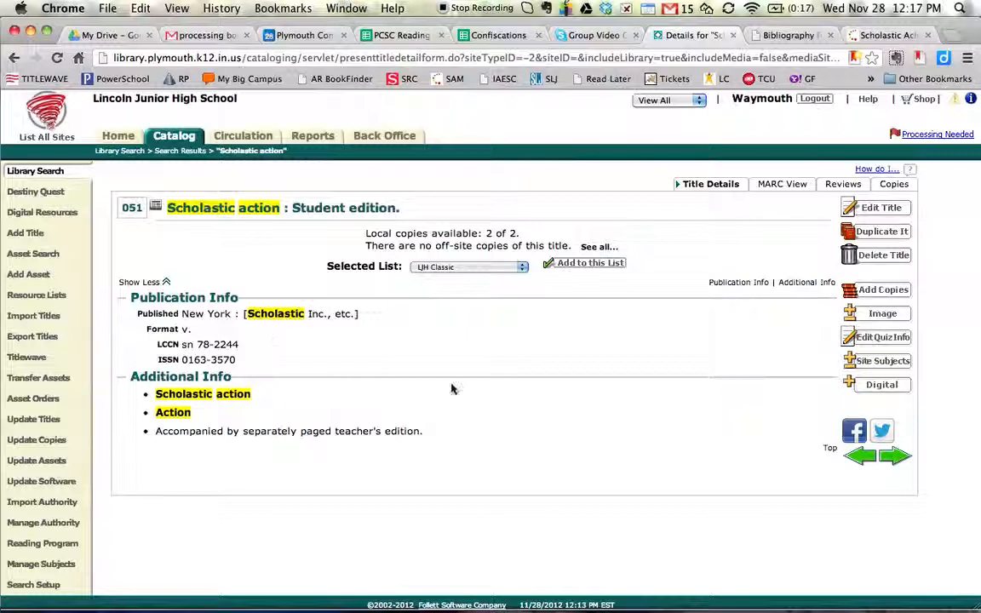
- Delete the November 19 copy of "Scholastic action : Student edition" without tracking it as weeded
{"action": "left_click", "coordinate": [900, 192]}
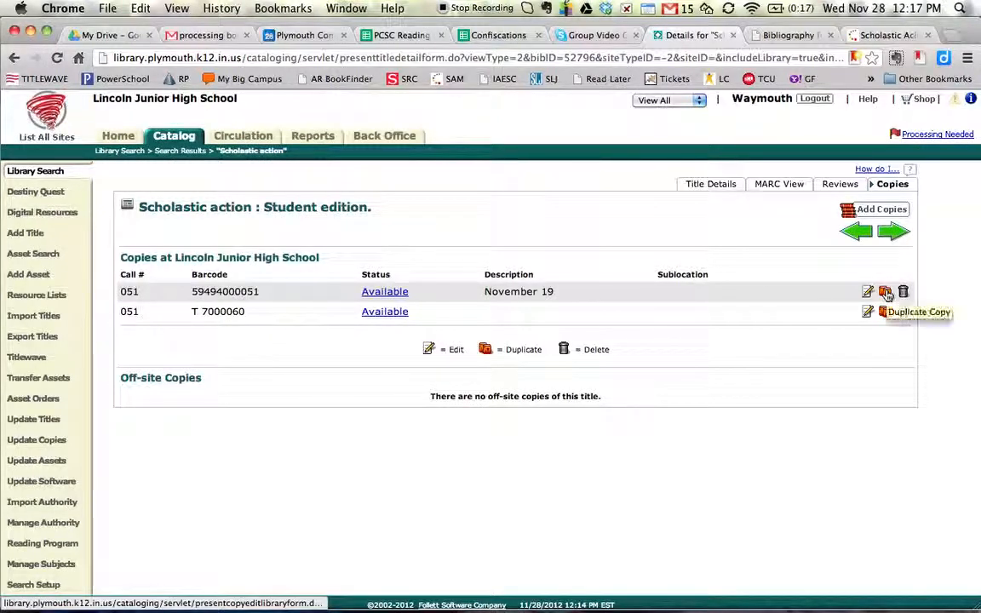
{"action": "left_click", "coordinate": [903, 292]}
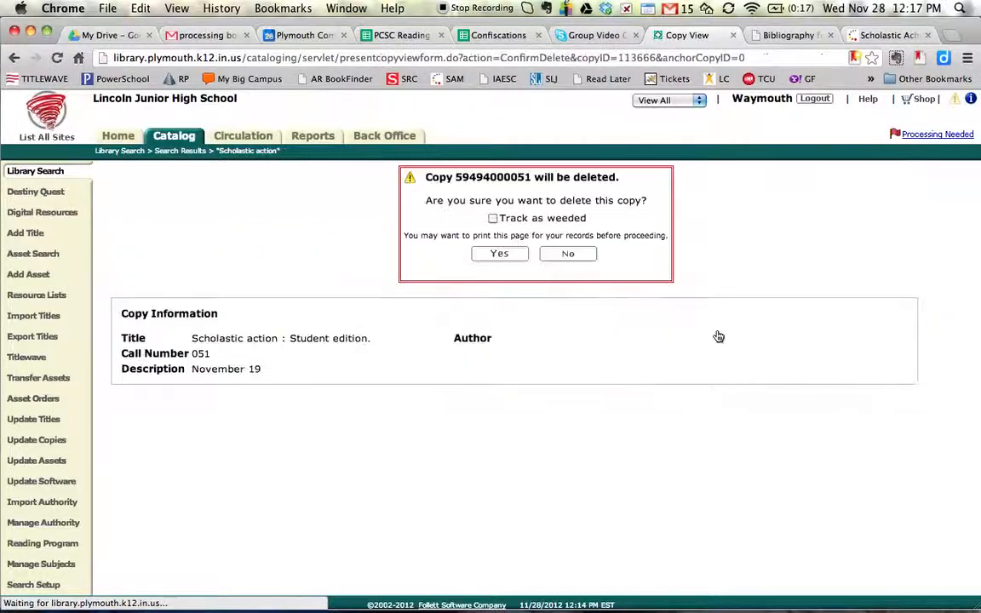
{"action": "left_click", "coordinate": [492, 253]}
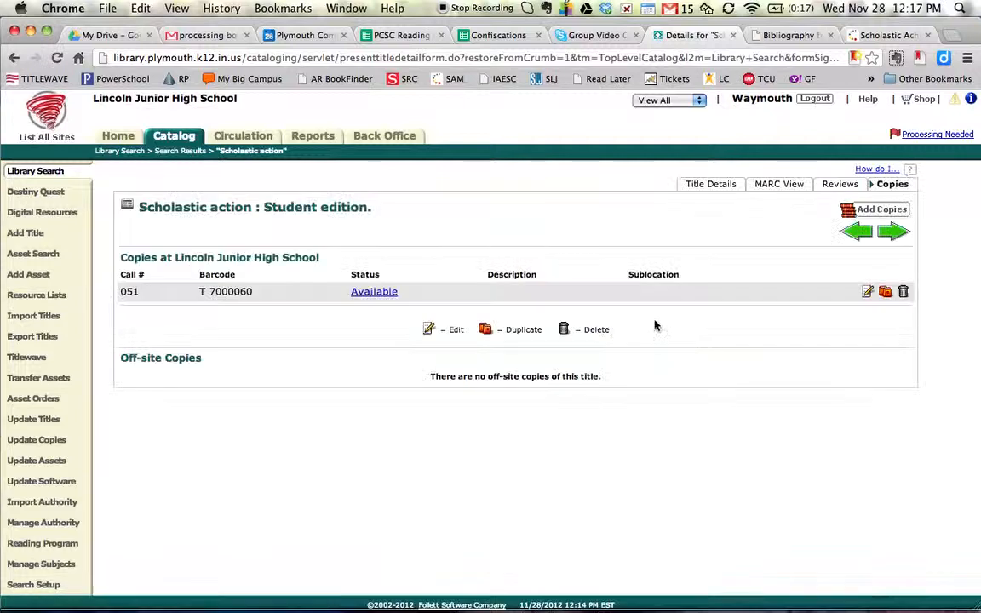
- Duplicate the remaining copy T 7000060 as 5 new copies, assigning the next available barcodes, and save them
{"action": "left_click", "coordinate": [885, 293]}
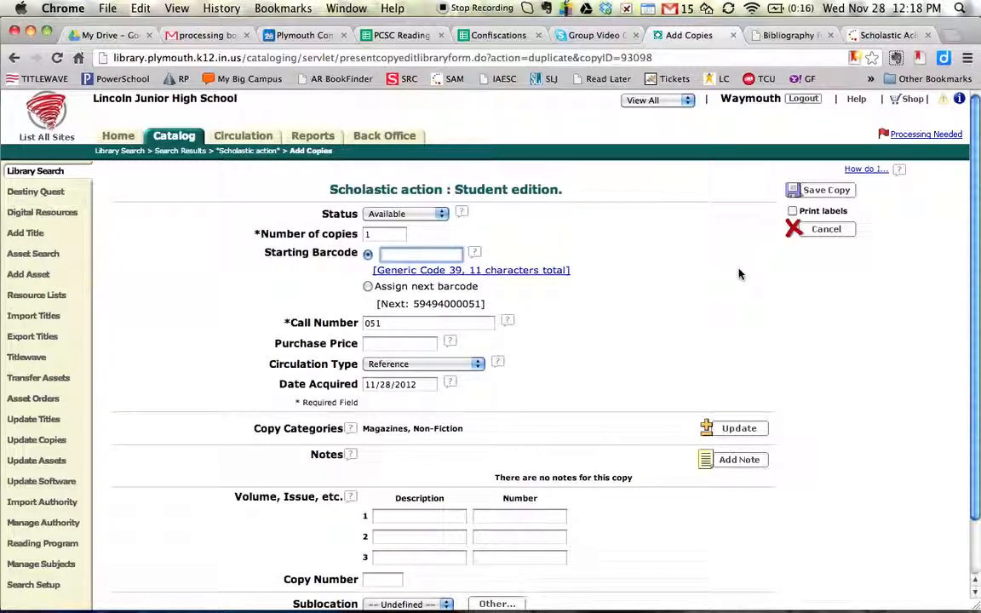
{"action": "key", "text": "shift+Tab"}
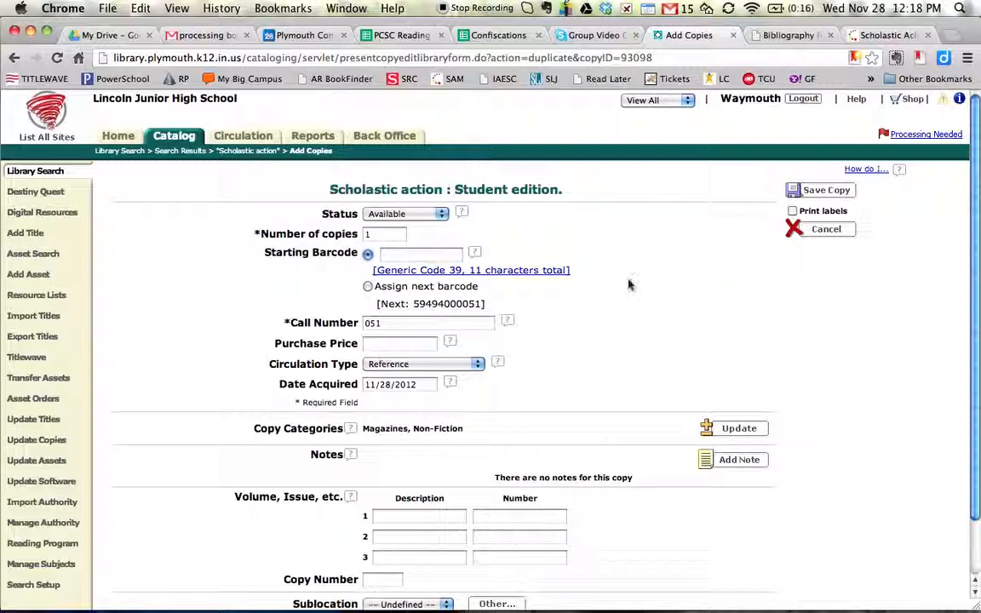
{"action": "double_click", "coordinate": [371, 234]}
{"action": "key", "text": "BackSpace"}
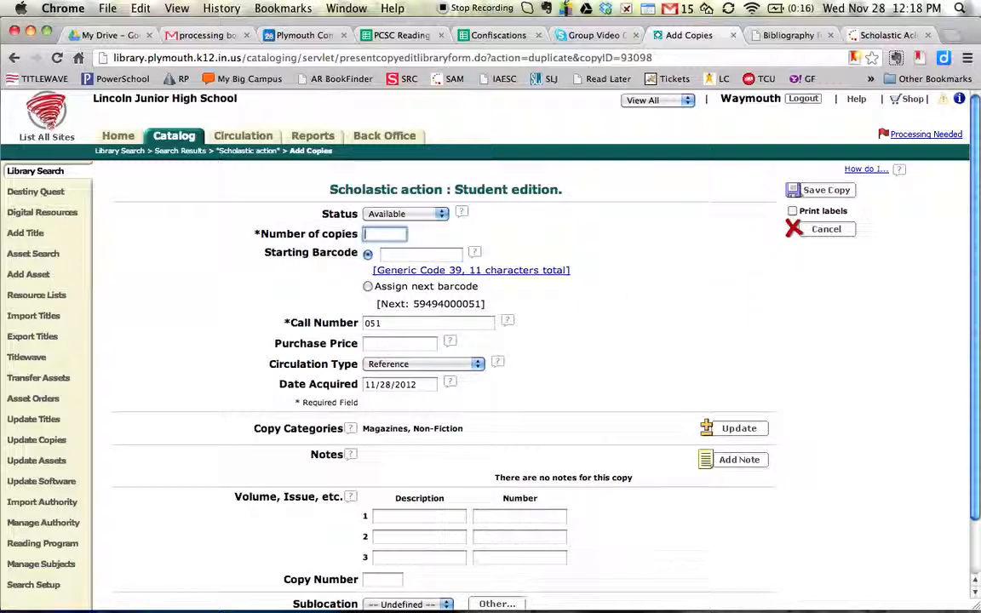
{"action": "left_click", "coordinate": [367, 286]}
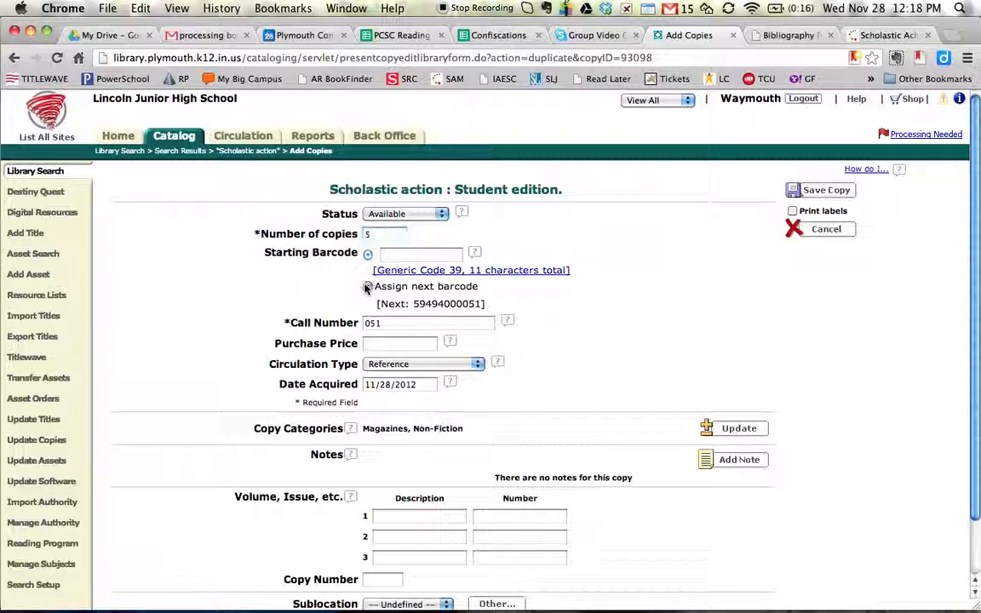
{"action": "left_click", "coordinate": [368, 288]}
{"action": "left_click", "coordinate": [810, 194]}
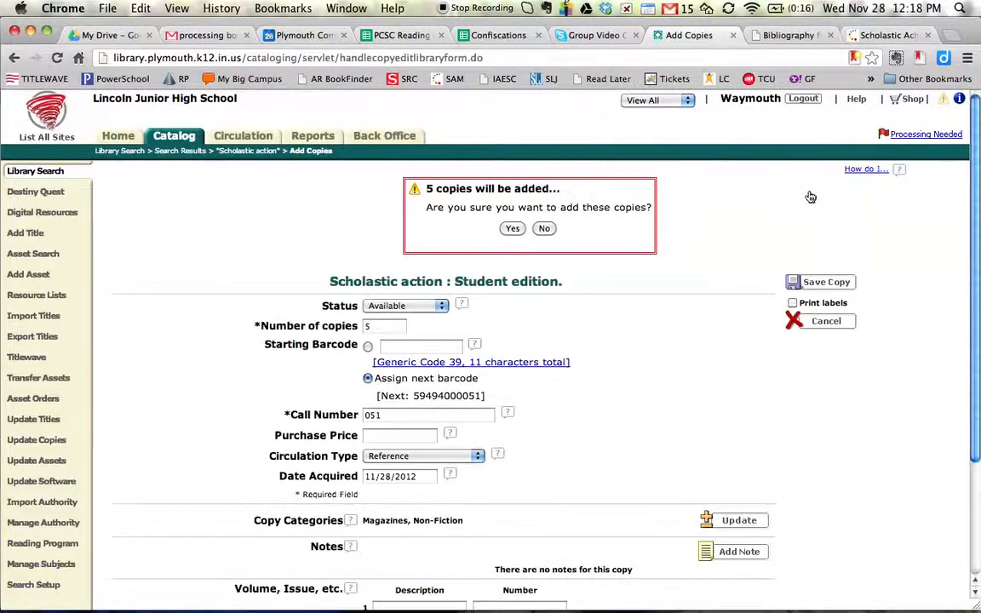
{"action": "left_click", "coordinate": [511, 228]}
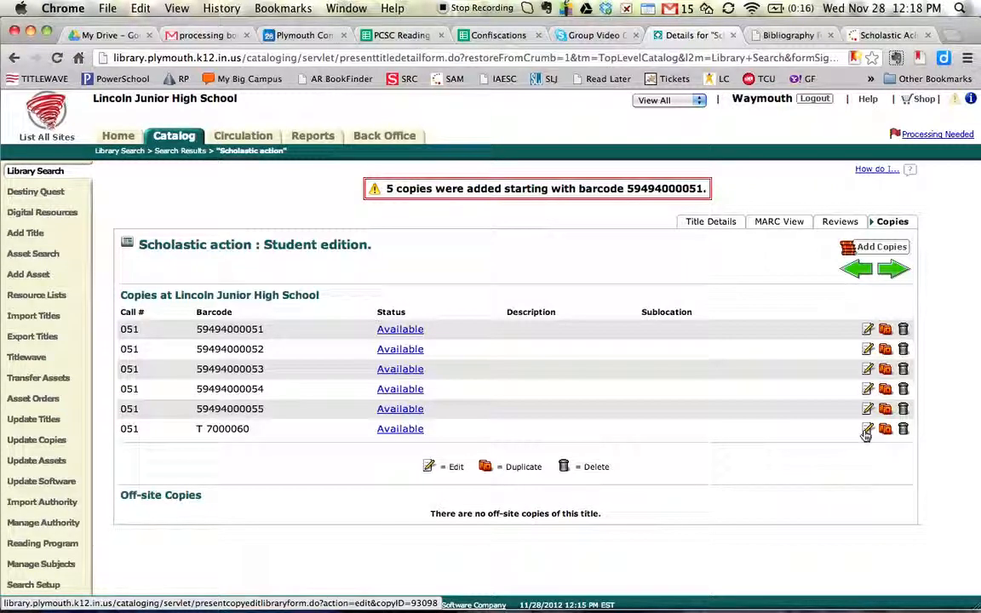
{"action": "left_click", "coordinate": [867, 368]}
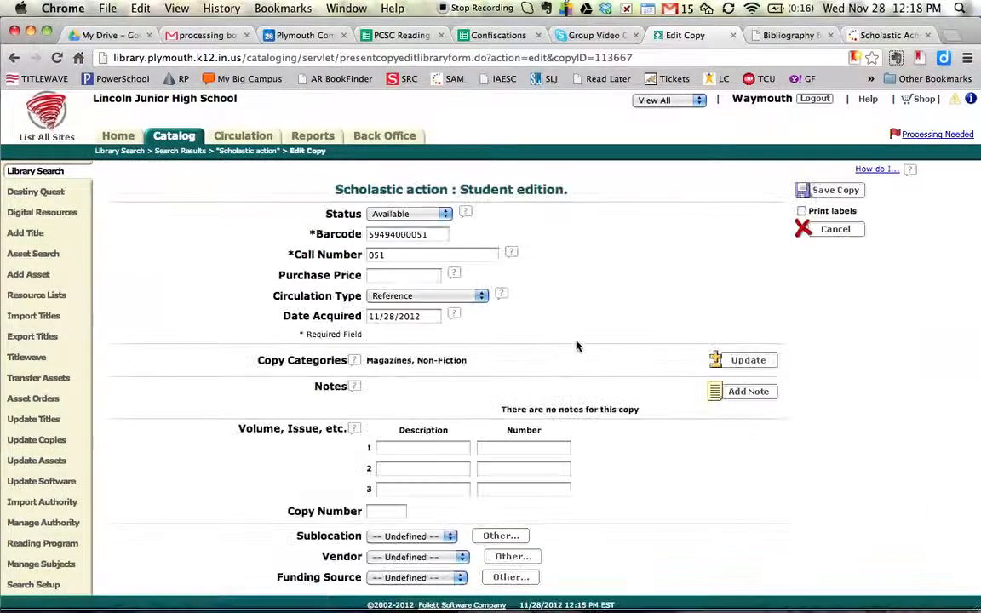
{"action": "left_click", "coordinate": [400, 449]}
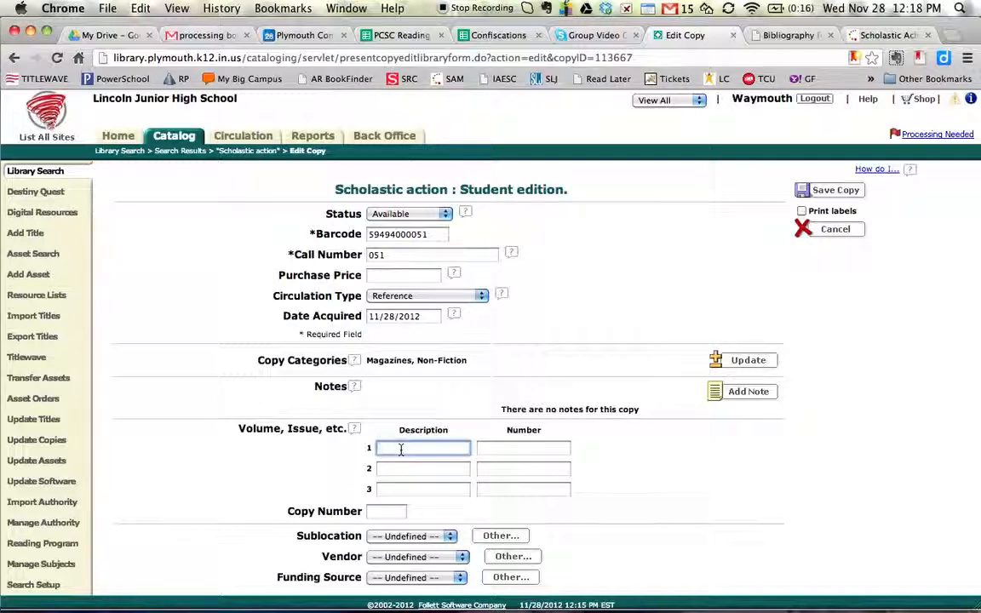
{"action": "type", "text": "l.35"}
{"action": "left_click", "coordinate": [482, 447]}
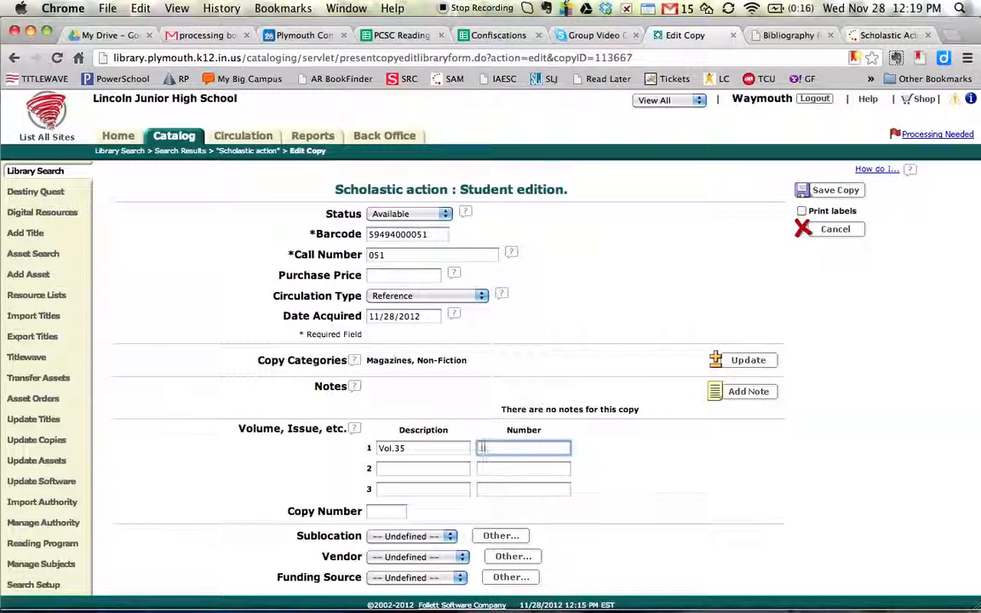
{"action": "key", "text": "Tab"}
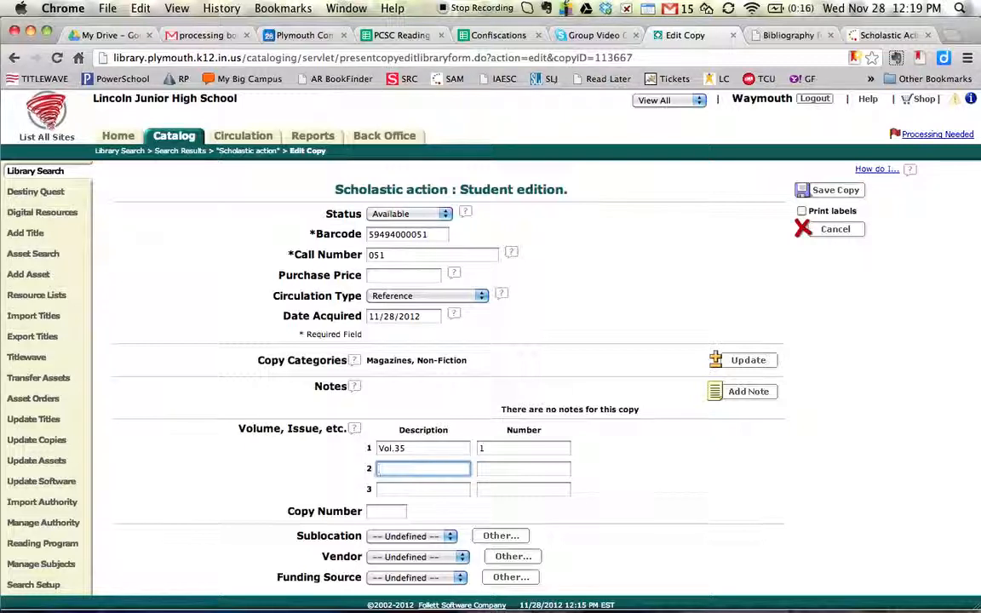
- Correct the volume description to Vol.36, add September with number 3 on the second line, and save the copy
{"action": "left_click", "coordinate": [407, 451]}
{"action": "left_click", "coordinate": [397, 470]}
{"action": "type", "text": "5eptember"}
{"action": "key", "text": "Tab"}
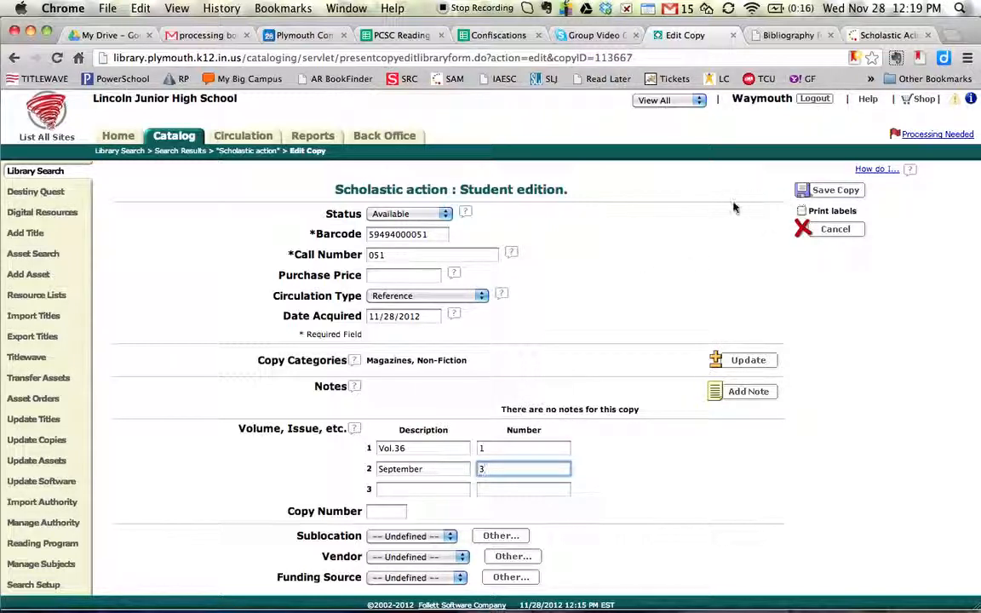
{"action": "left_click", "coordinate": [830, 190]}
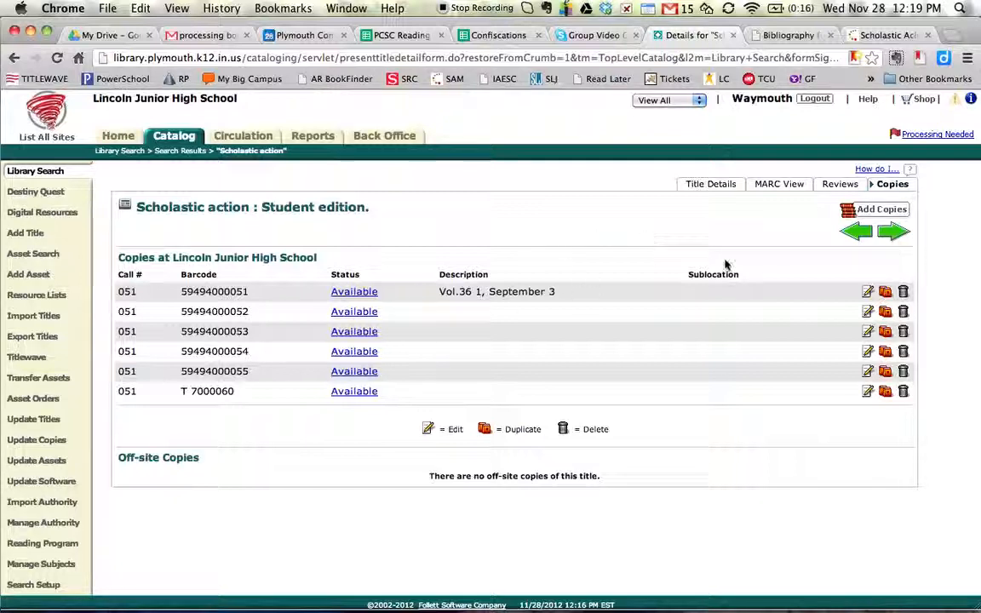
{"action": "left_click", "coordinate": [865, 313]}
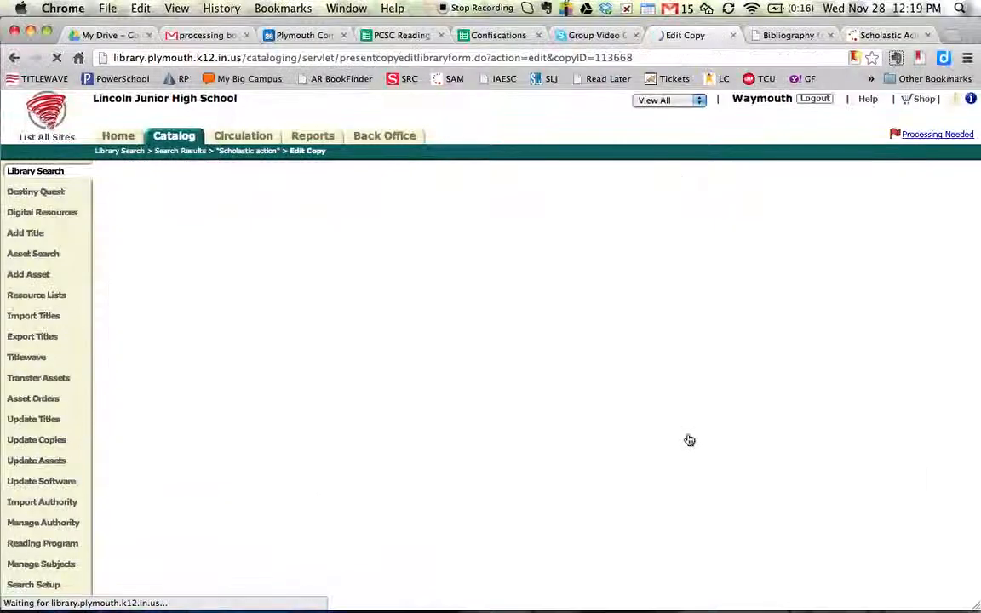
{"action": "left_click", "coordinate": [404, 449]}
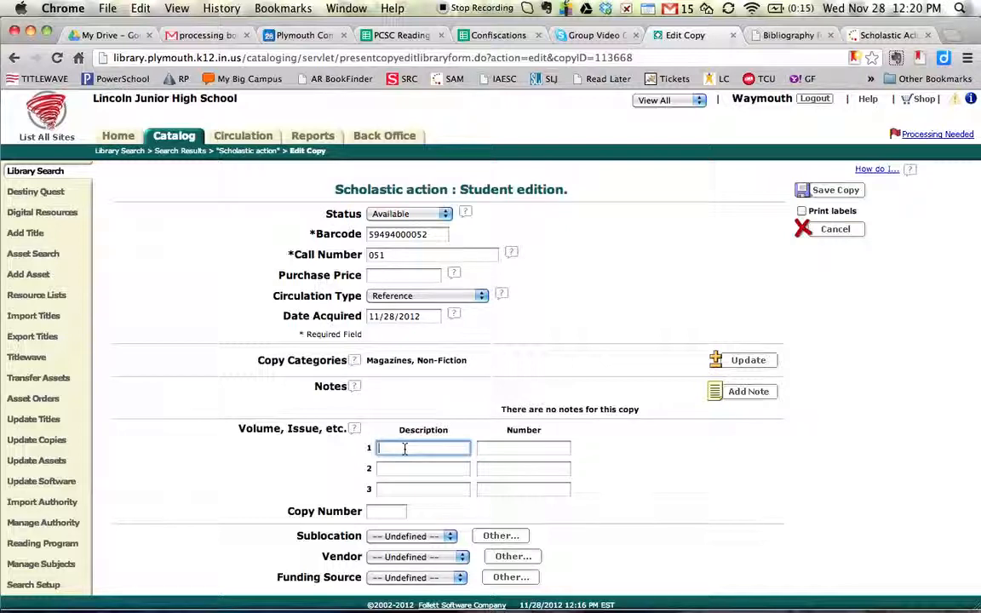
{"action": "type", "text": "Vol"}
{"action": "key", "text": "Down"}
{"action": "key", "text": "Tab"}
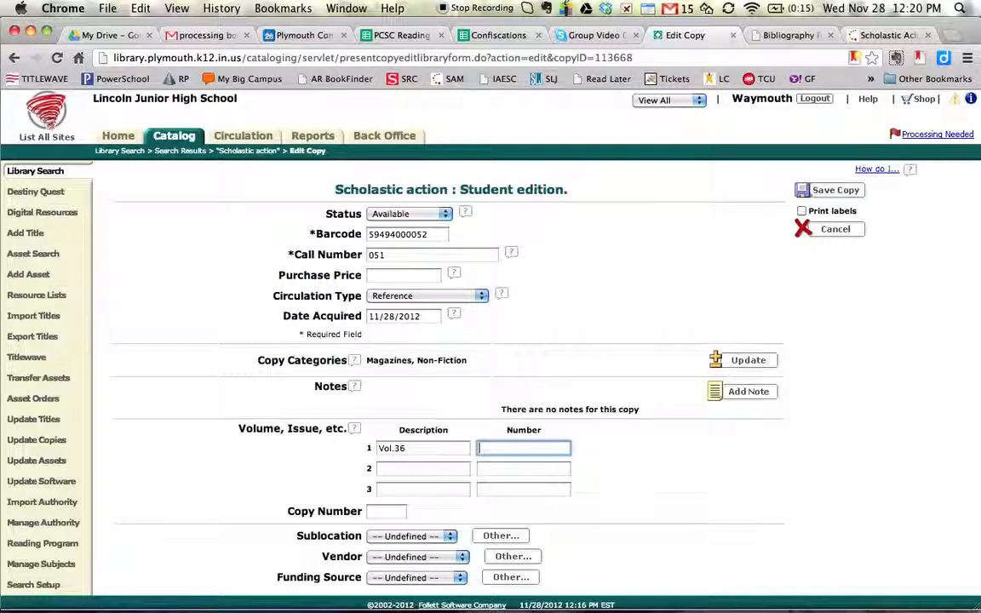
{"action": "type", "text": "2"}
{"action": "key", "text": "Tab"}
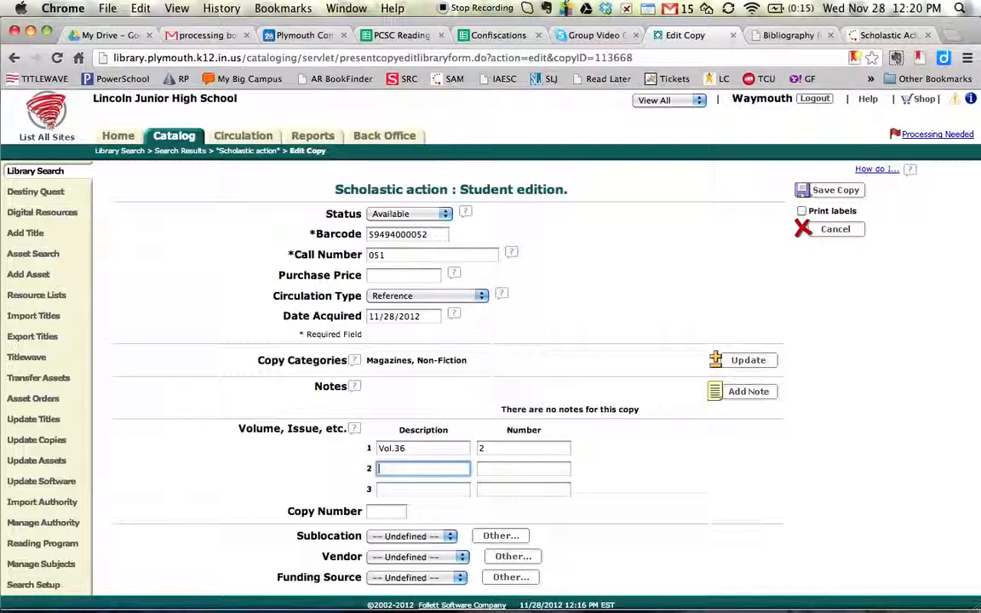
- Add September with number 17 as the second volume description line and save the copy
{"action": "type", "text": "Se"}
{"action": "key", "text": "Down"}
{"action": "key", "text": "Tab"}
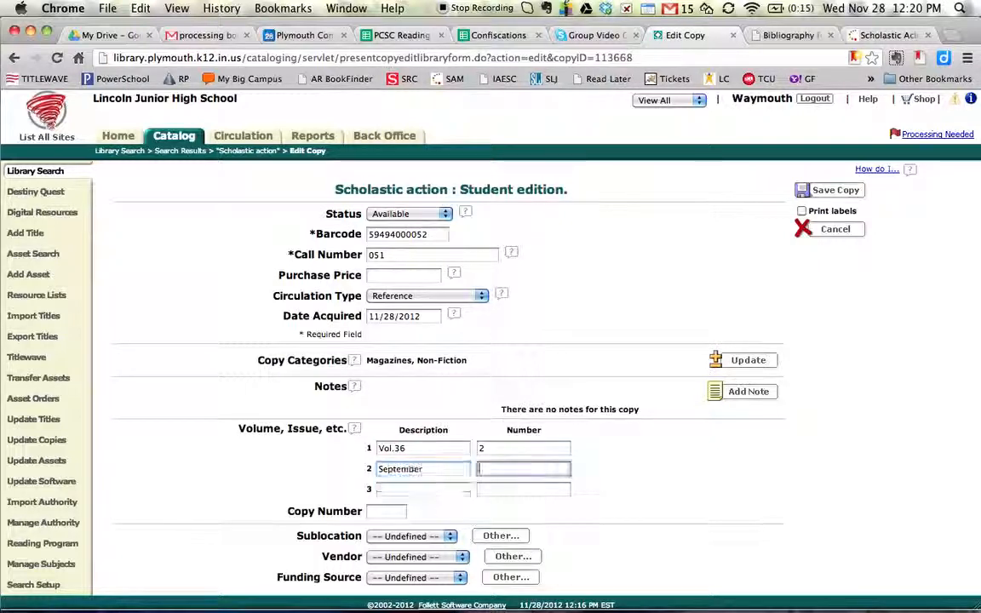
{"action": "type", "text": "17"}
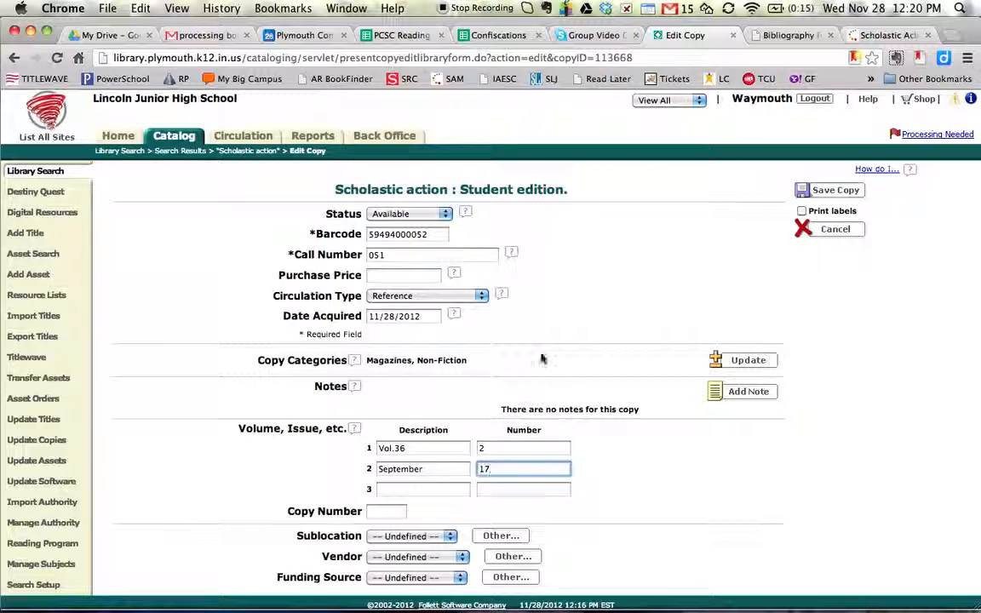
{"action": "left_click", "coordinate": [830, 190]}
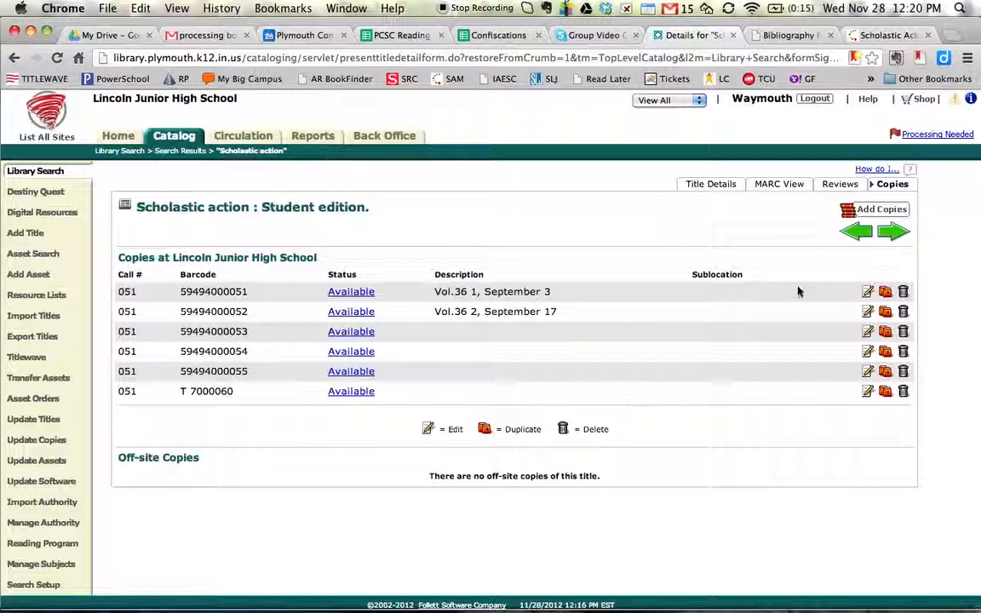
{"action": "double_click", "coordinate": [192, 292]}
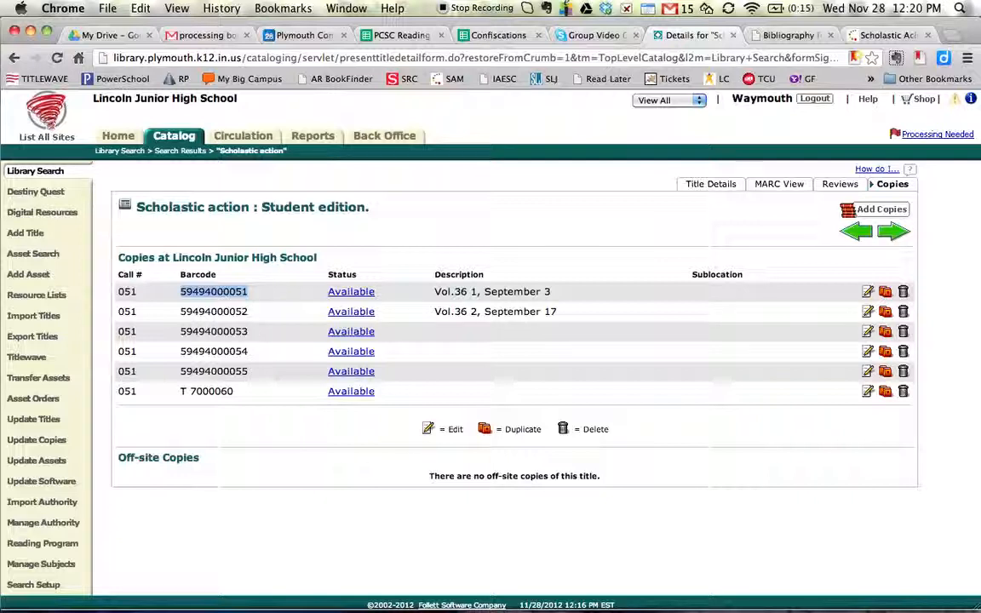
{"action": "left_click", "coordinate": [308, 139]}
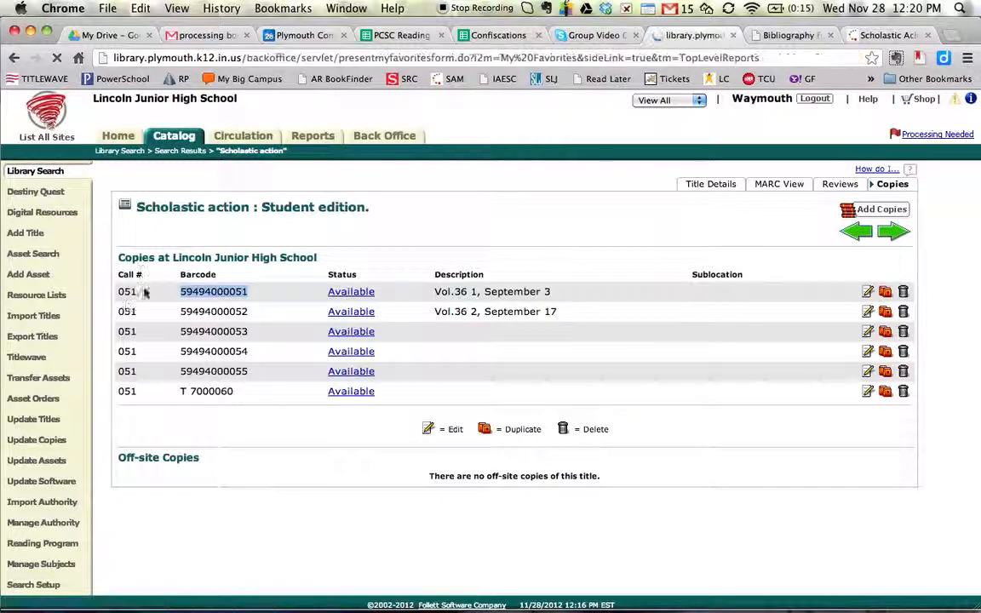
{"action": "left_click", "coordinate": [26, 172]}
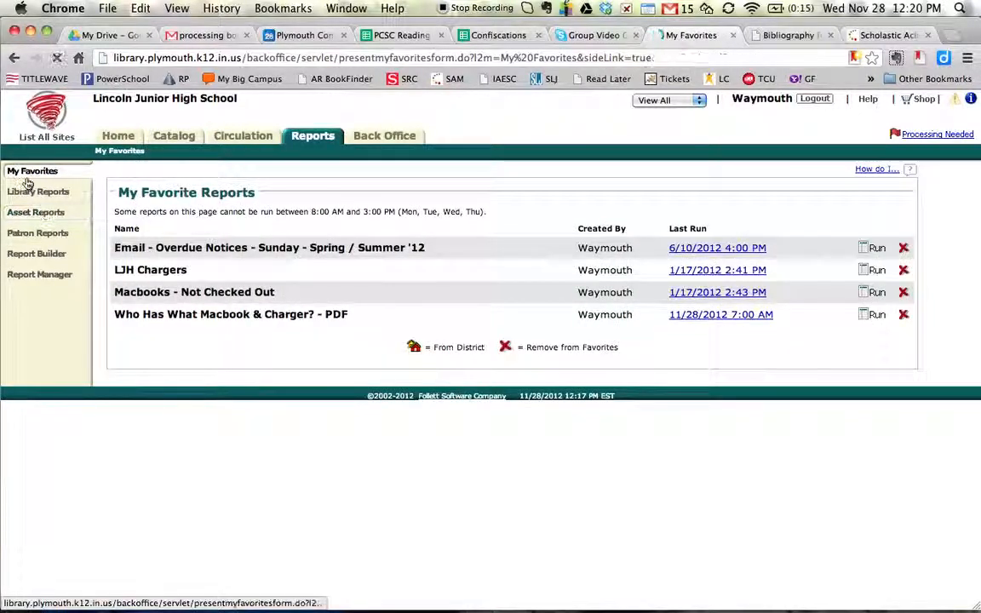
{"action": "left_click", "coordinate": [29, 194]}
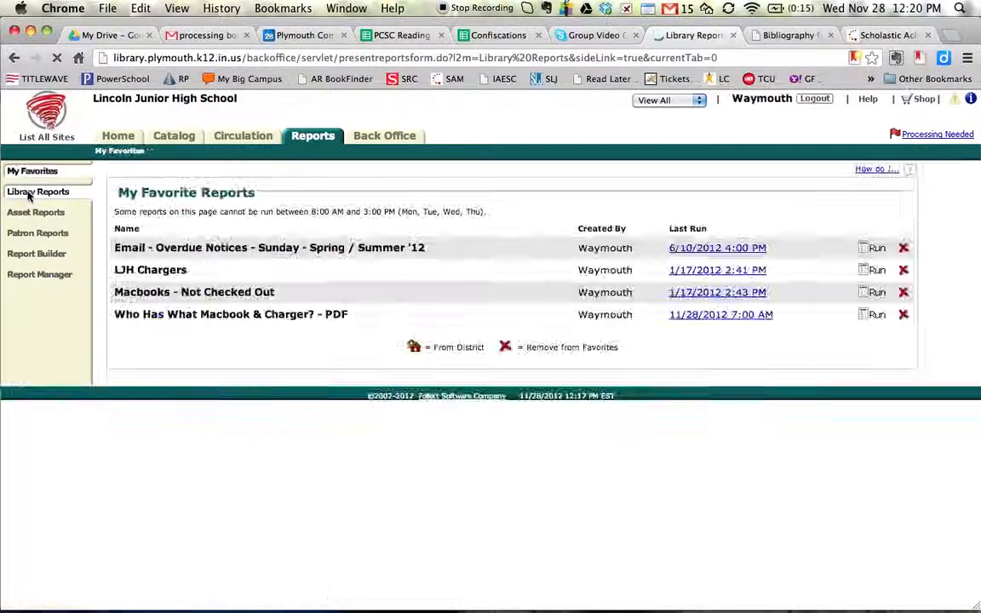
{"action": "scroll", "coordinate": [160, 457], "scroll_direction": "down", "scroll_amount": 5}
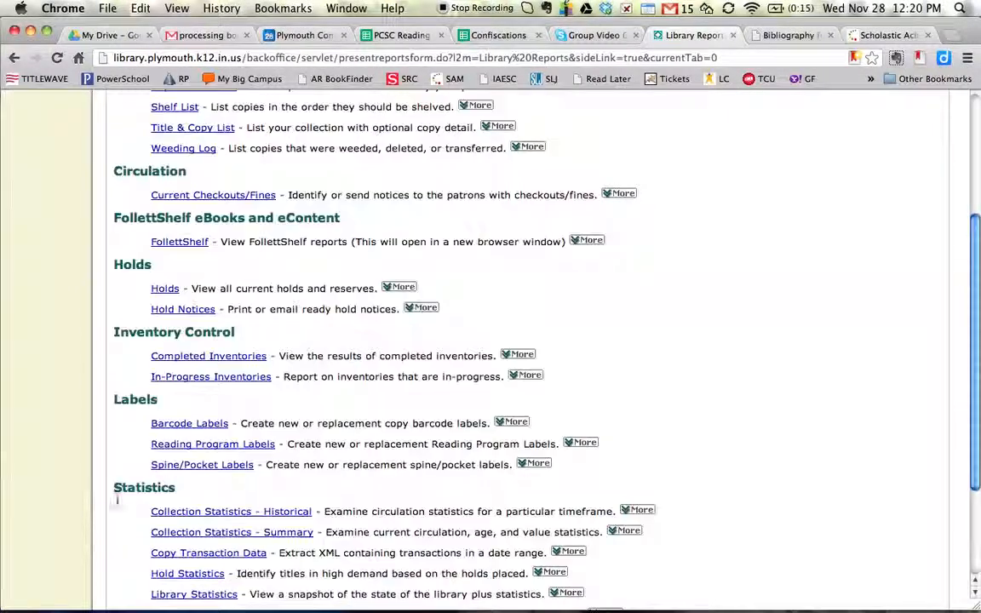
{"action": "left_click", "coordinate": [192, 425]}
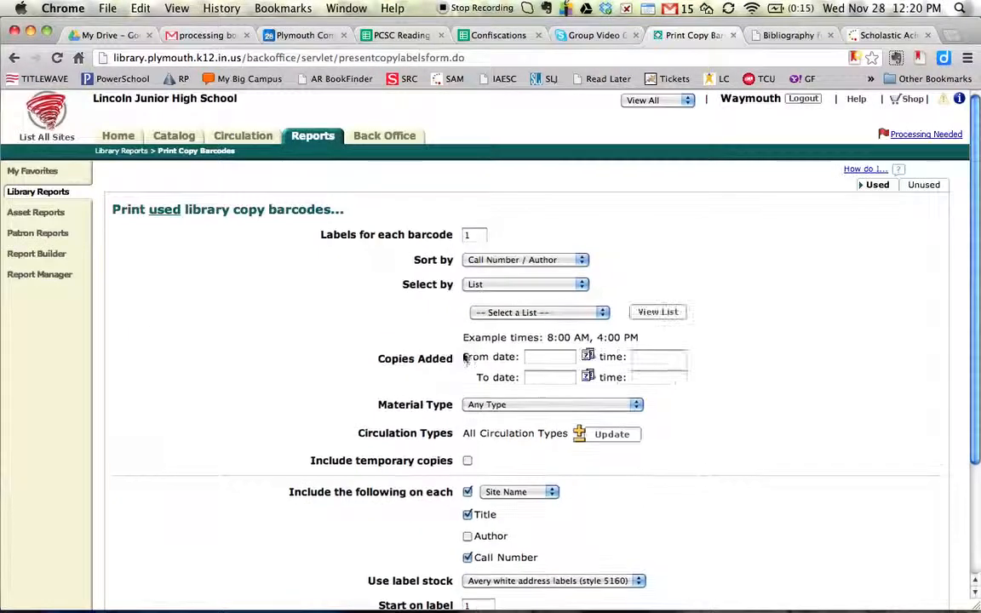
{"action": "left_click", "coordinate": [482, 261]}
{"action": "left_click", "coordinate": [486, 259]}
{"action": "left_click", "coordinate": [506, 286]}
{"action": "left_click", "coordinate": [503, 304]}
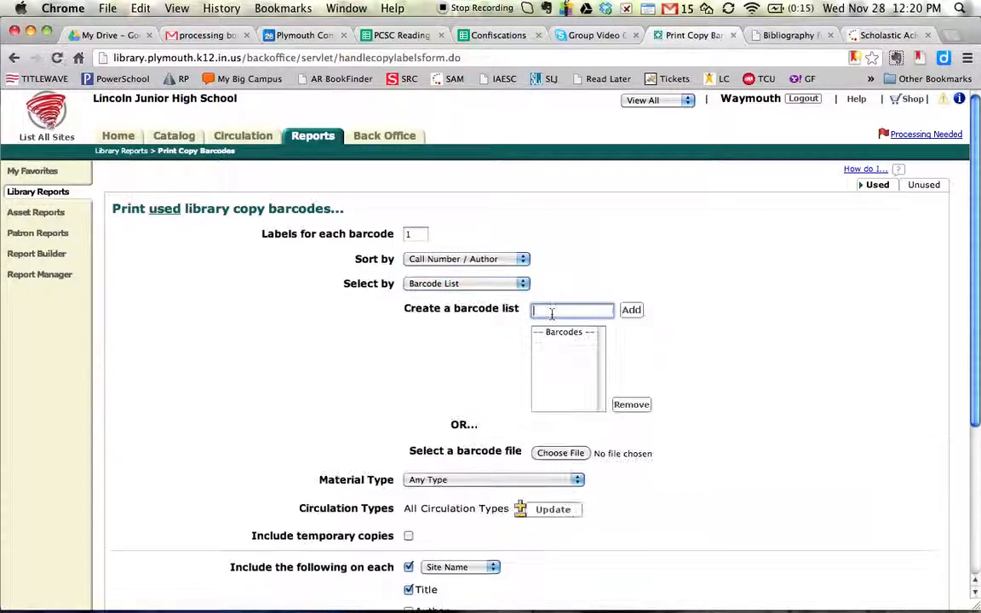
{"action": "type", "text": "359494000051"}
{"action": "key", "text": "Return"}
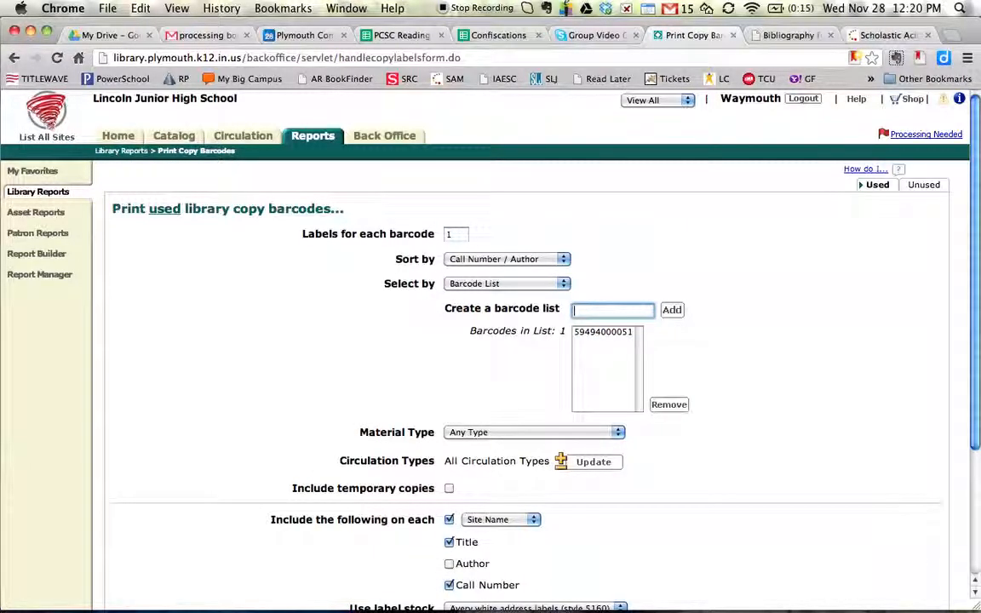
{"action": "type", "text": "59494000052"}
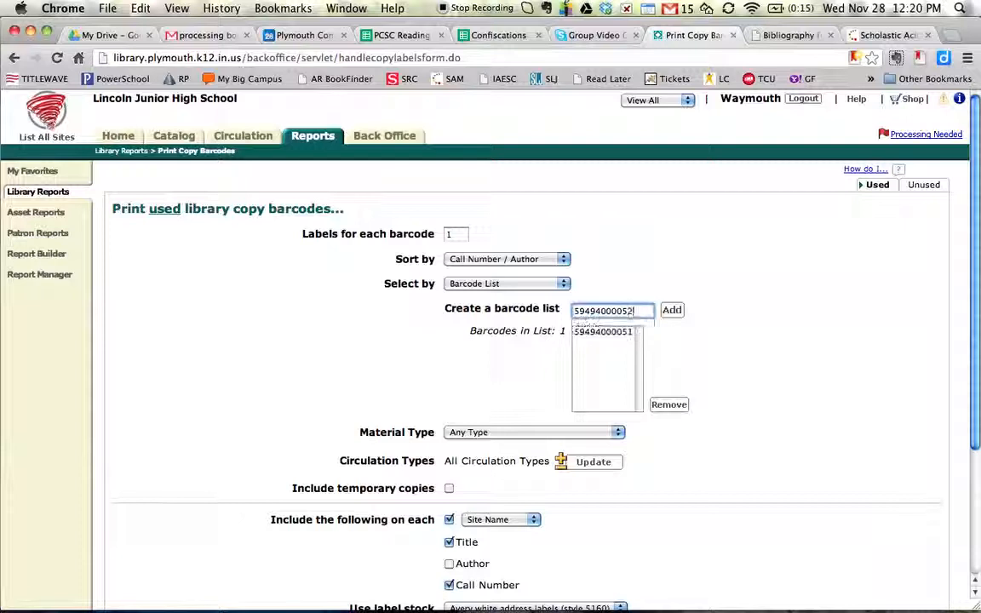
{"action": "left_click", "coordinate": [672, 309]}
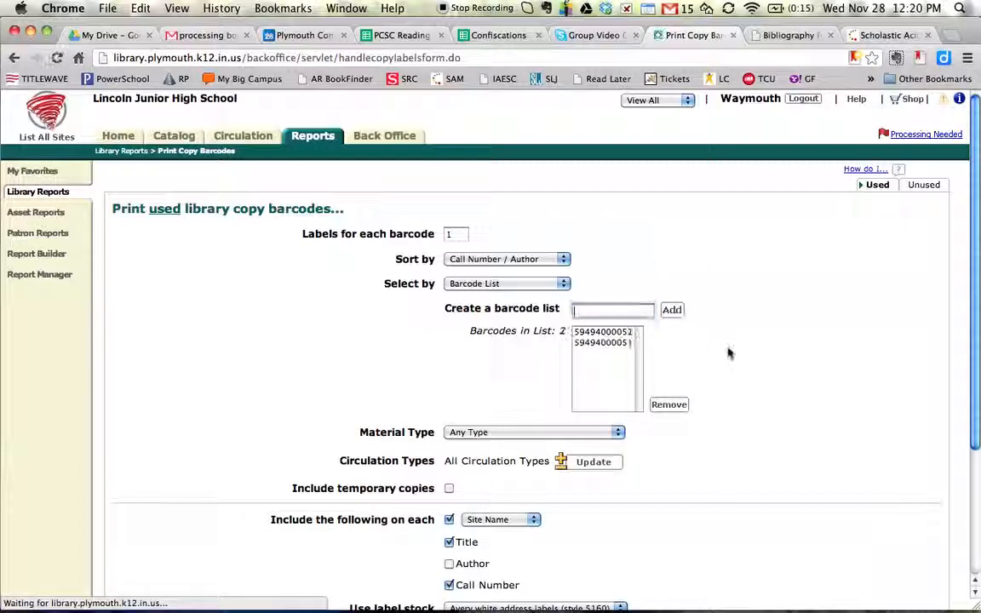
- Review the label options, run the barcode label report, and view the finished Library Copy Barcode Labels job
{"action": "scroll", "coordinate": [728, 352], "scroll_direction": "down", "scroll_amount": 3}
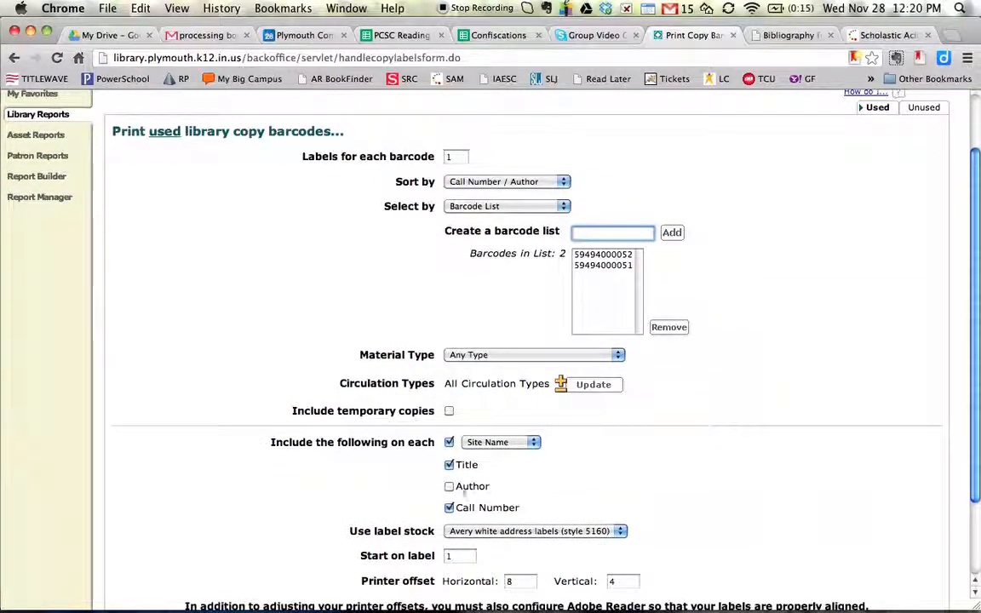
{"action": "scroll", "coordinate": [701, 411], "scroll_direction": "down", "scroll_amount": 3}
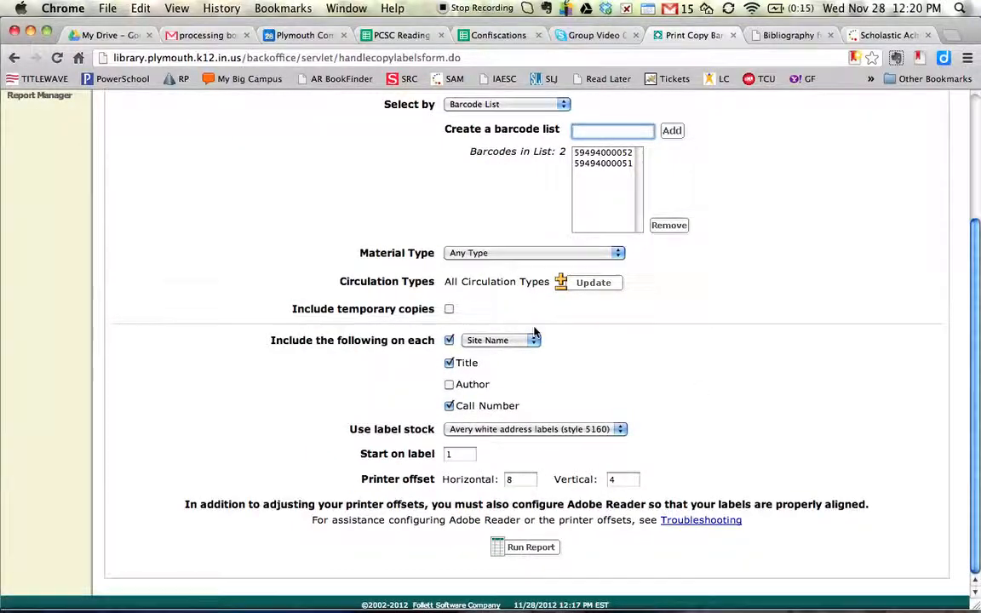
{"action": "scroll", "coordinate": [721, 331], "scroll_direction": "up", "scroll_amount": 3}
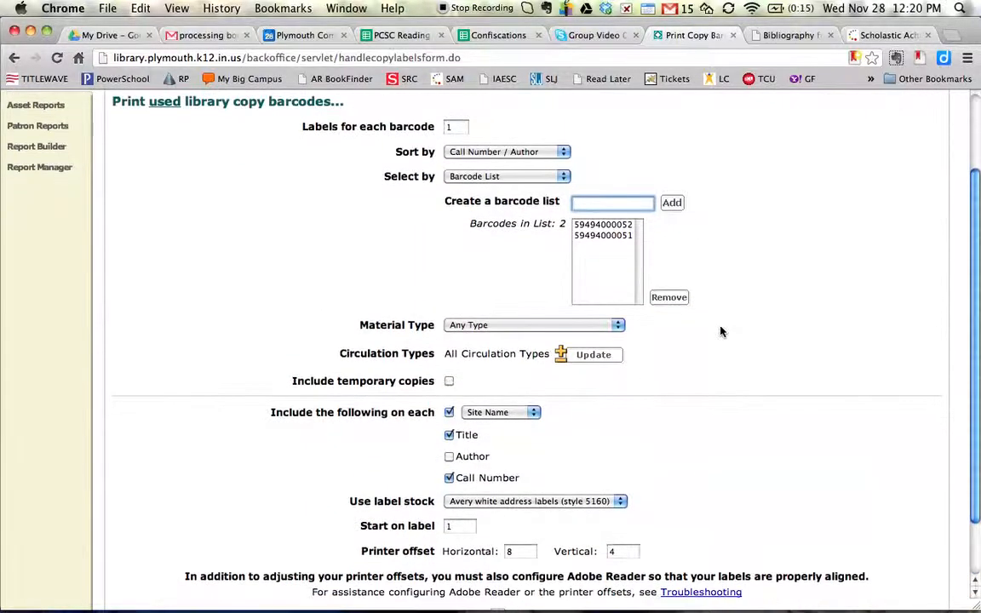
{"action": "scroll", "coordinate": [720, 332], "scroll_direction": "down", "scroll_amount": 3}
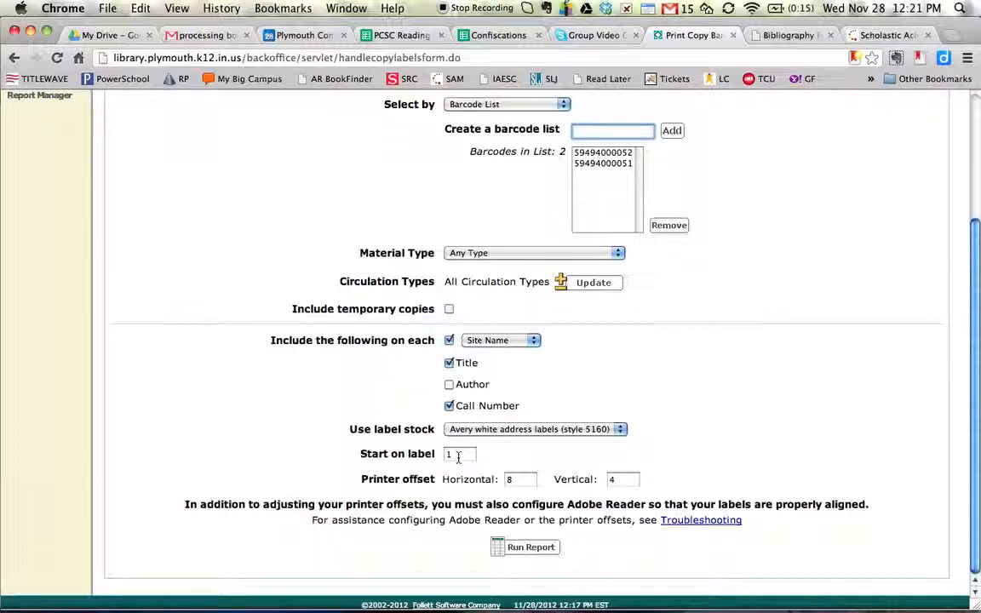
{"action": "left_click", "coordinate": [516, 552]}
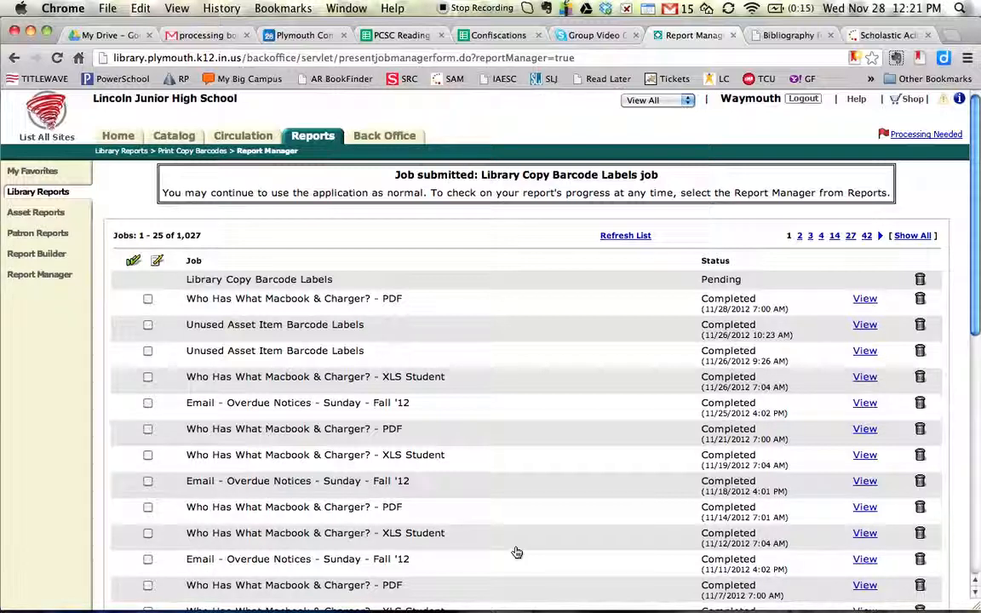
{"action": "left_click", "coordinate": [619, 238]}
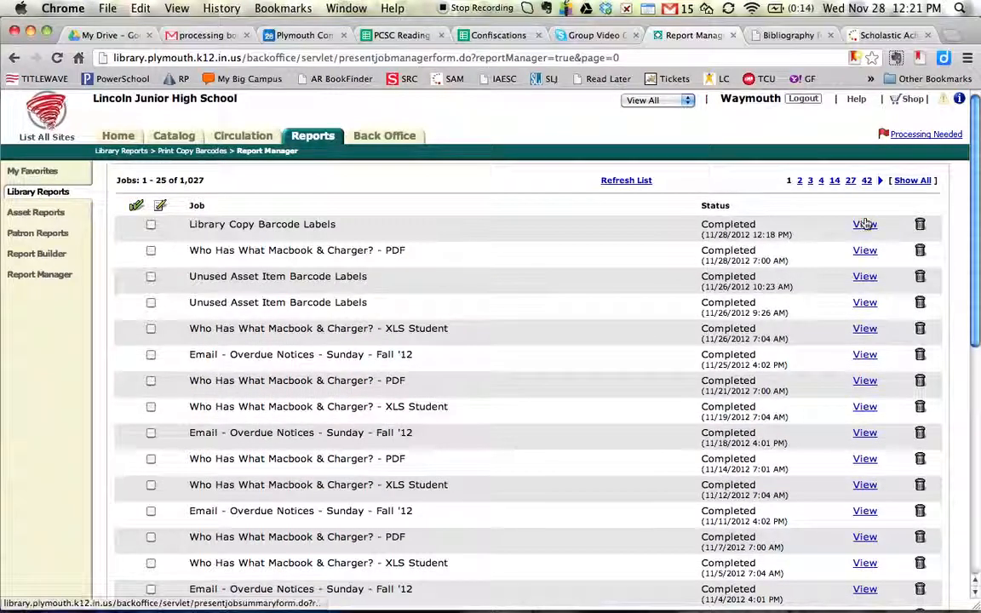
{"action": "left_click", "coordinate": [865, 224]}
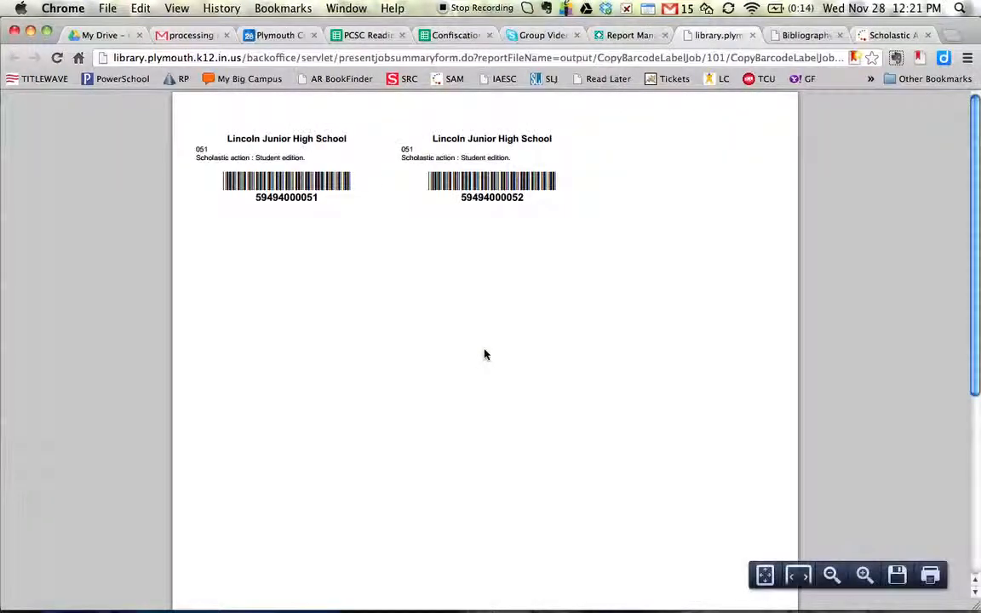